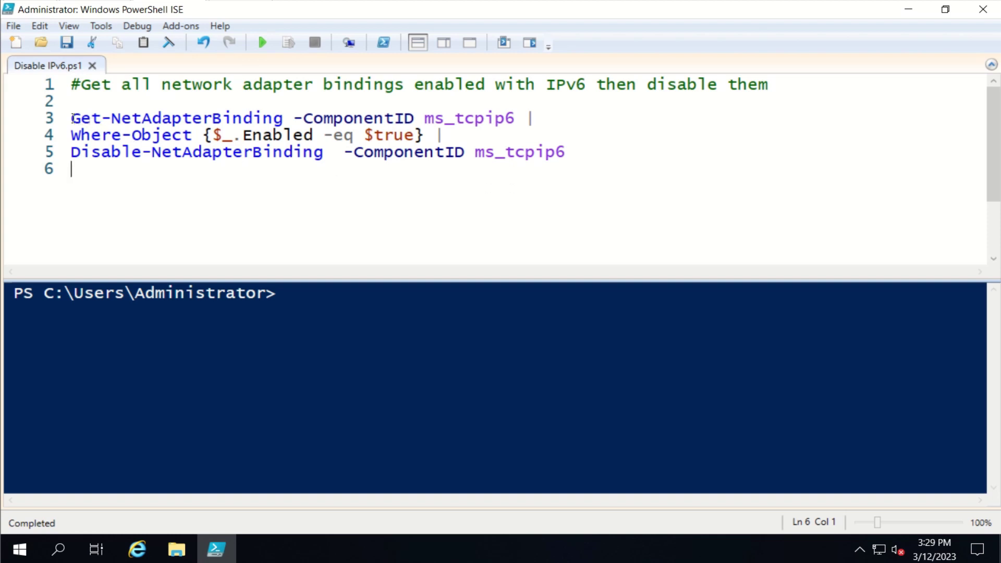
# Run the lines 3–4 query listing IPv6-enabled adapters Ethernet0 and Ethernet1.
pyautogui.moveTo(72, 118); pyautogui.dragTo(429, 139)
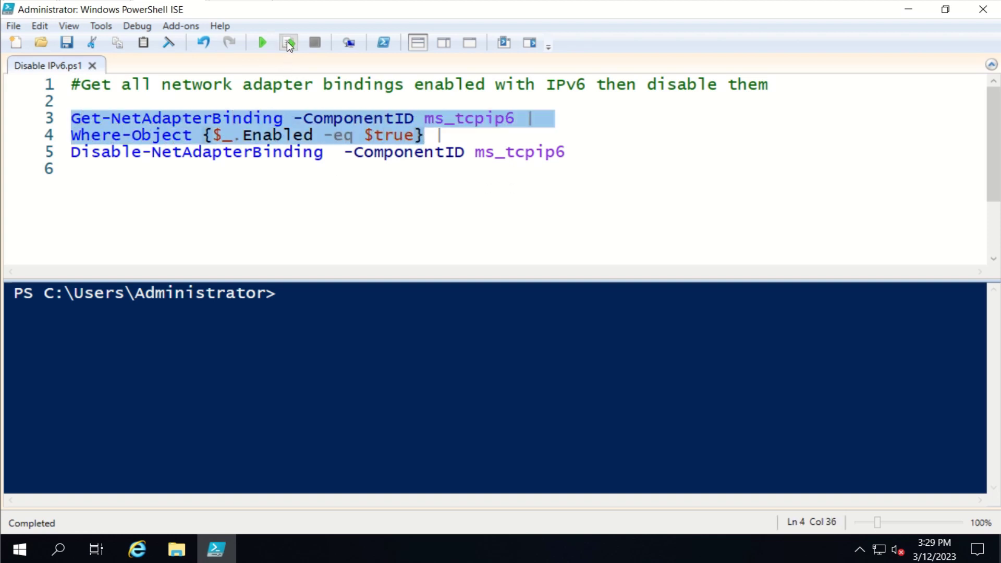
pyautogui.click(287, 42)
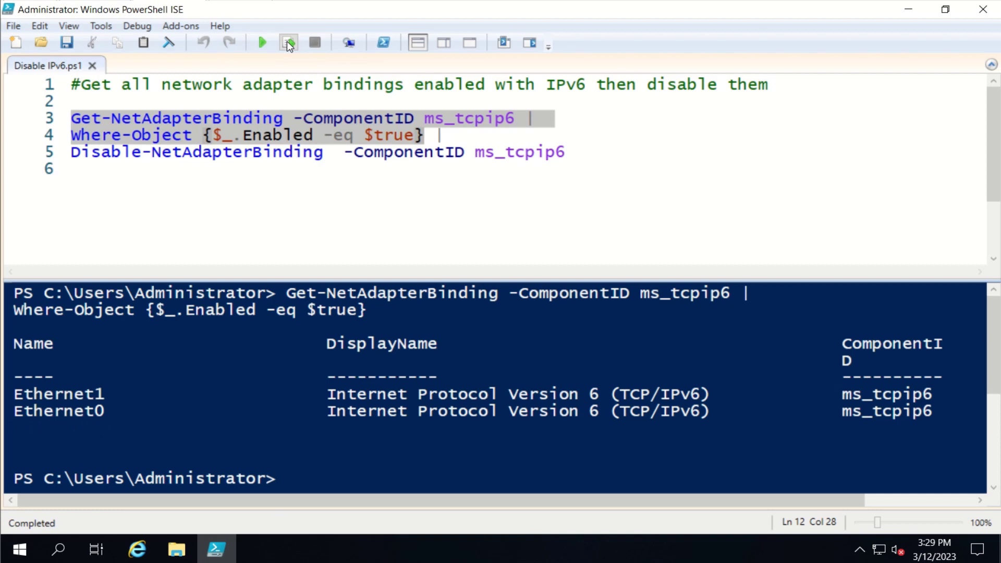
pyautogui.click(421, 169)
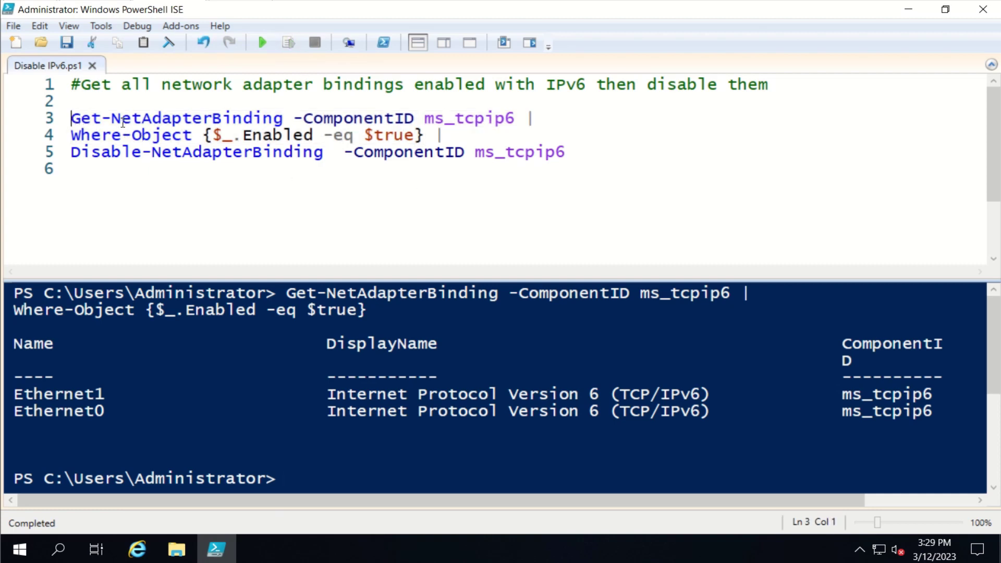
# Run the full lines 3–5 pipeline to disable IPv6 on those adapters.
pyautogui.moveTo(71, 118); pyautogui.dragTo(575, 153)
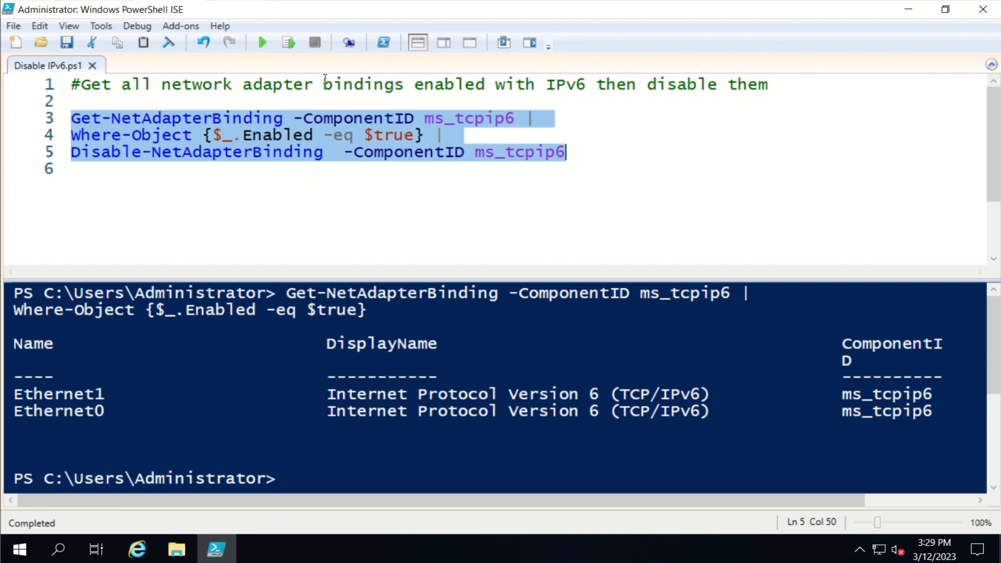
pyautogui.click(291, 43)
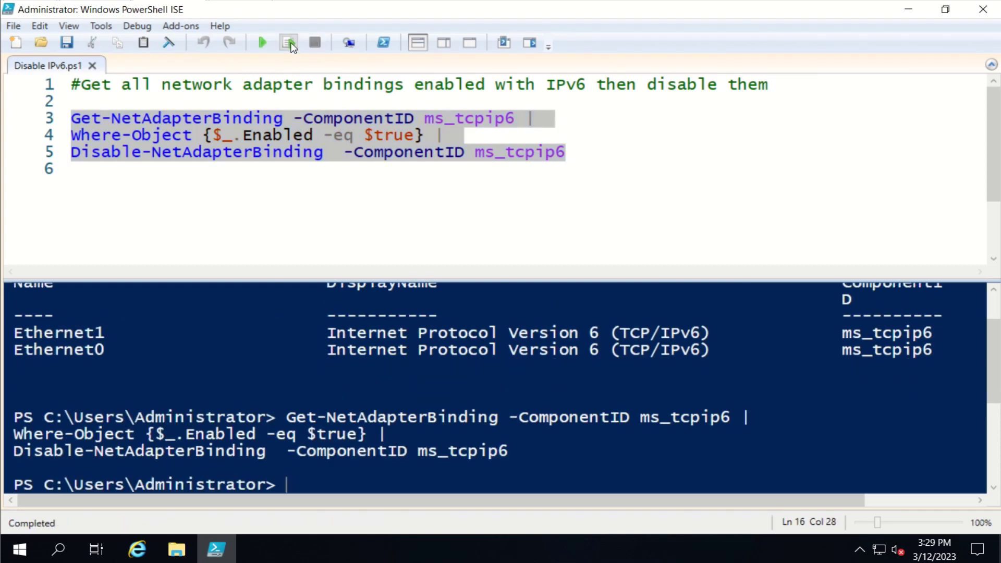
pyautogui.click(264, 85)
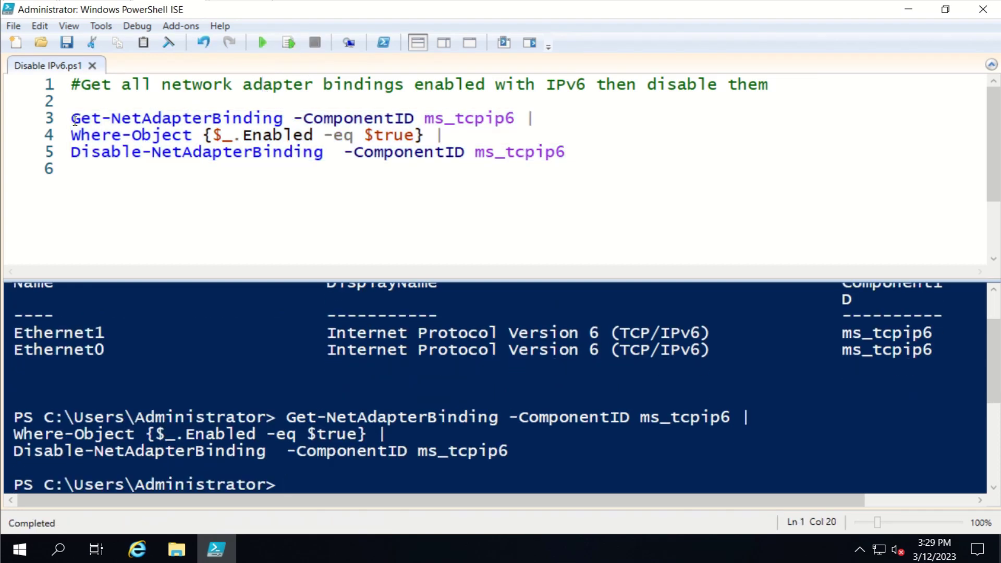
# Rerun the lines 3–4 binding query to check for remaining IPv6-enabled adapters.
pyautogui.moveTo(71, 118); pyautogui.dragTo(427, 139)
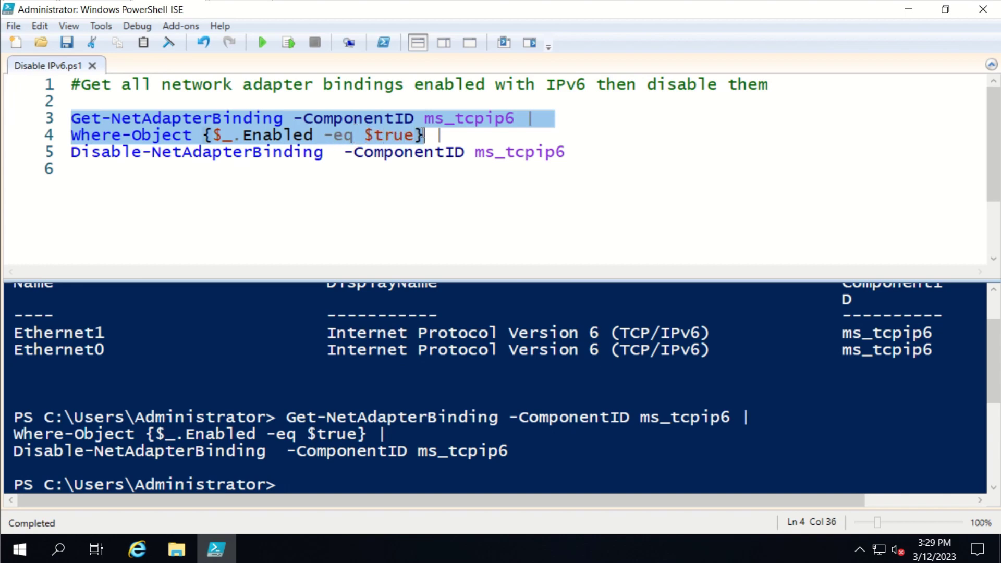
pyautogui.click(293, 42)
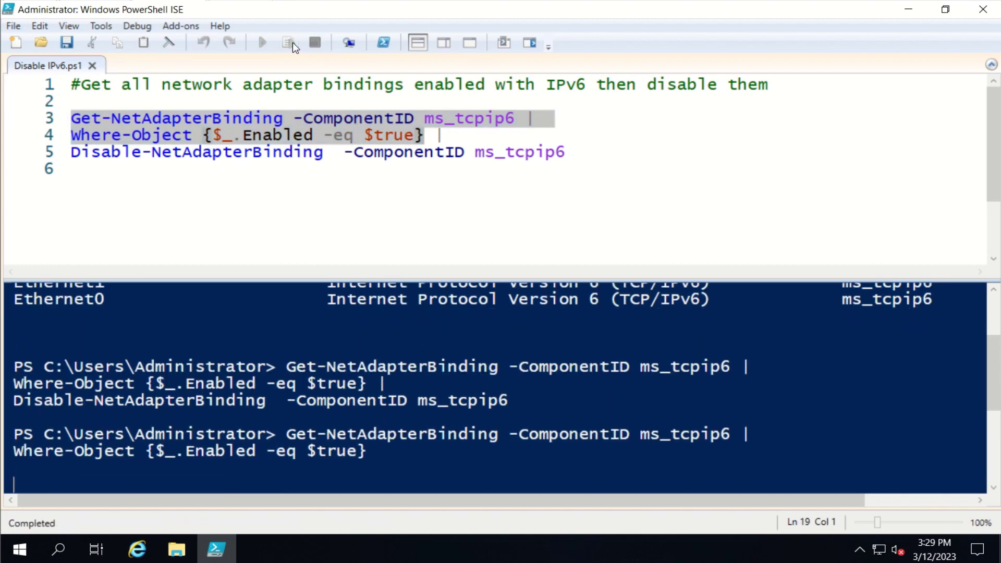